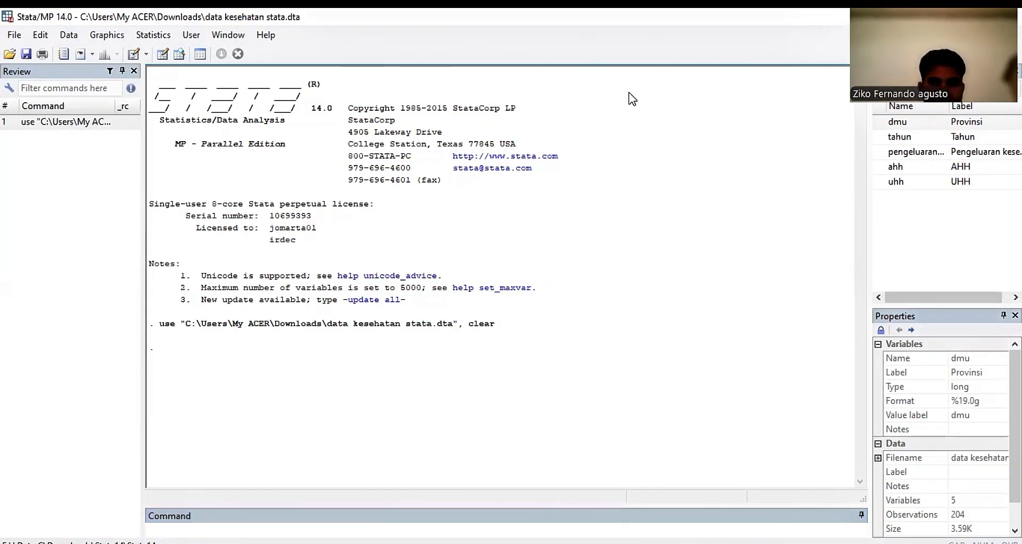
# - Inspect the province, year, health spending, AHH and UHH records in the Data Editor, and return to the main window
pyautogui.click(162, 54)
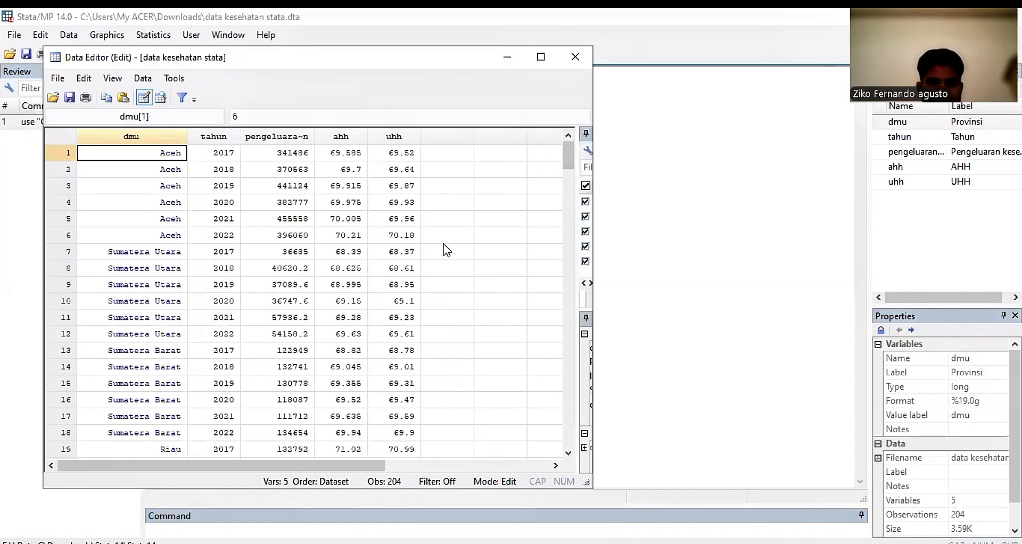
pyautogui.click(198, 209)
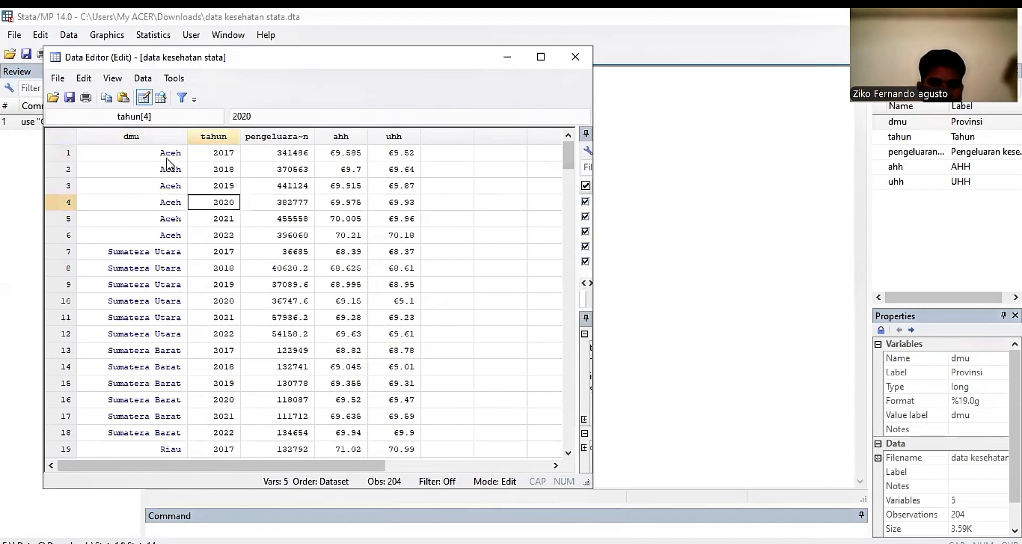
pyautogui.click(215, 154)
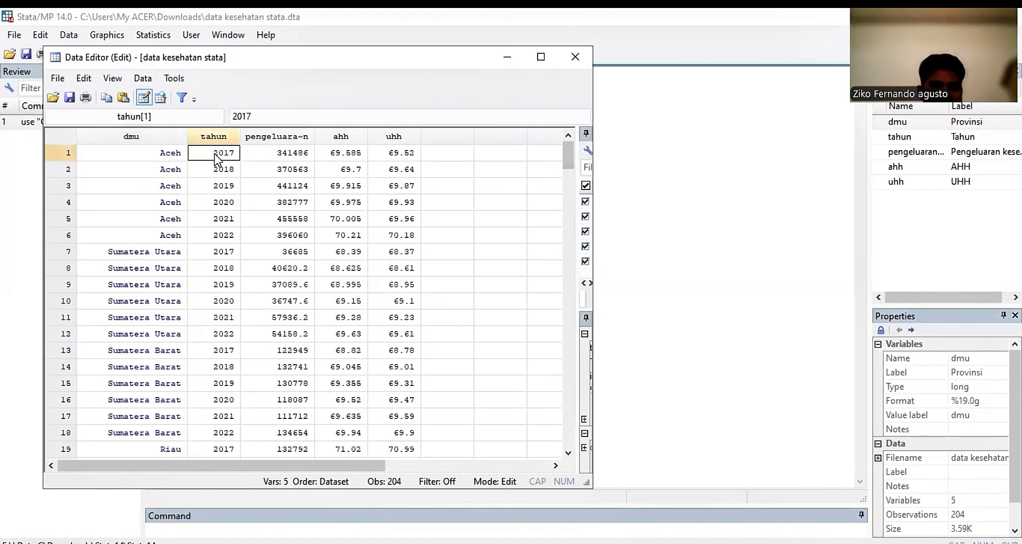
pyautogui.click(738, 262)
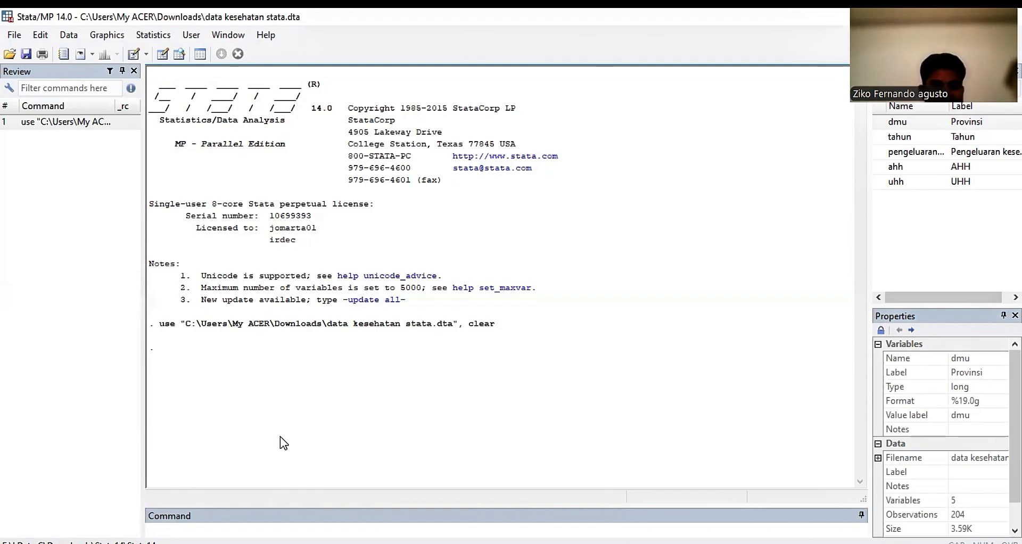
# - Compose a dea command with pengeluarankesehatan as the input variable and ahh and uhh as the output variables
pyautogui.click(254, 530)
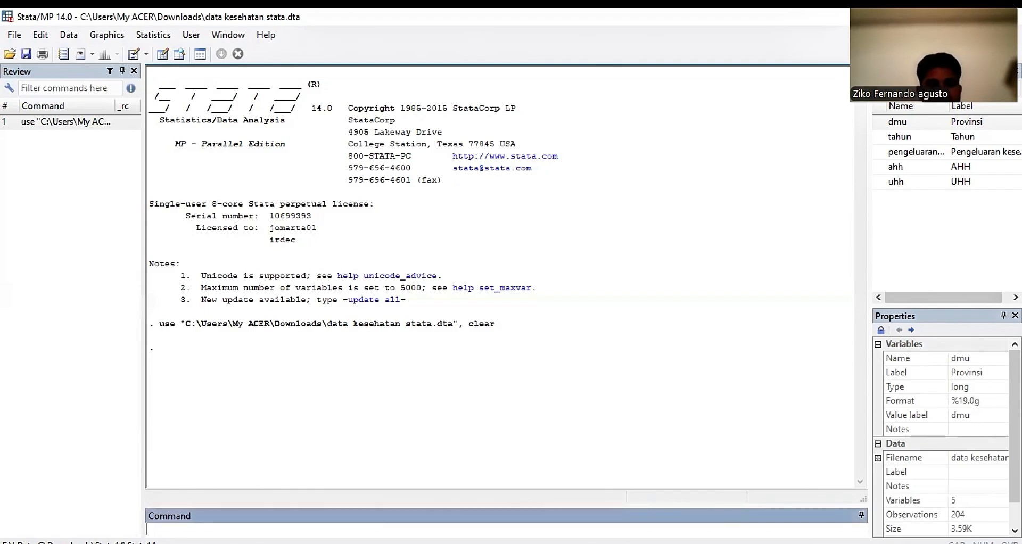
pyautogui.write('dea')
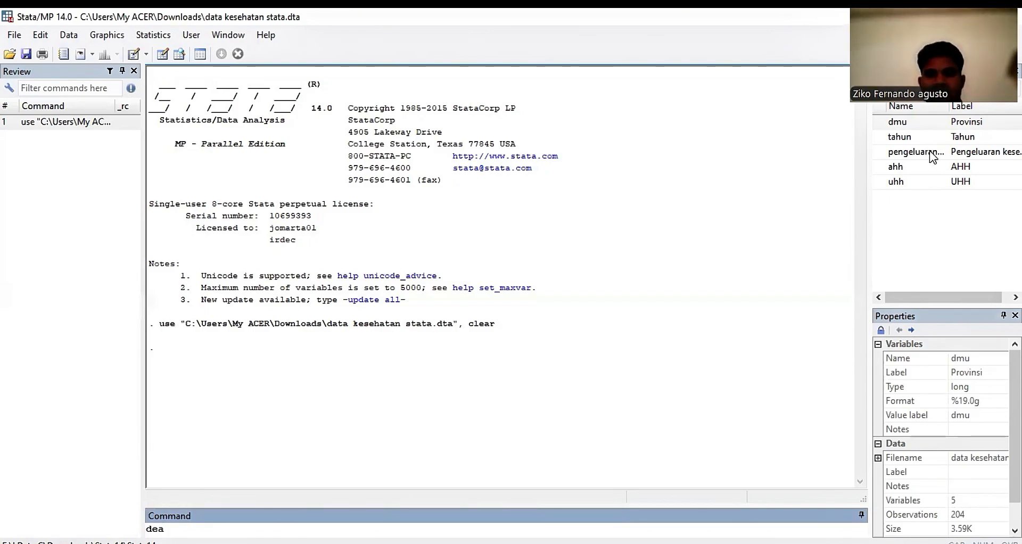
pyautogui.click(879, 154)
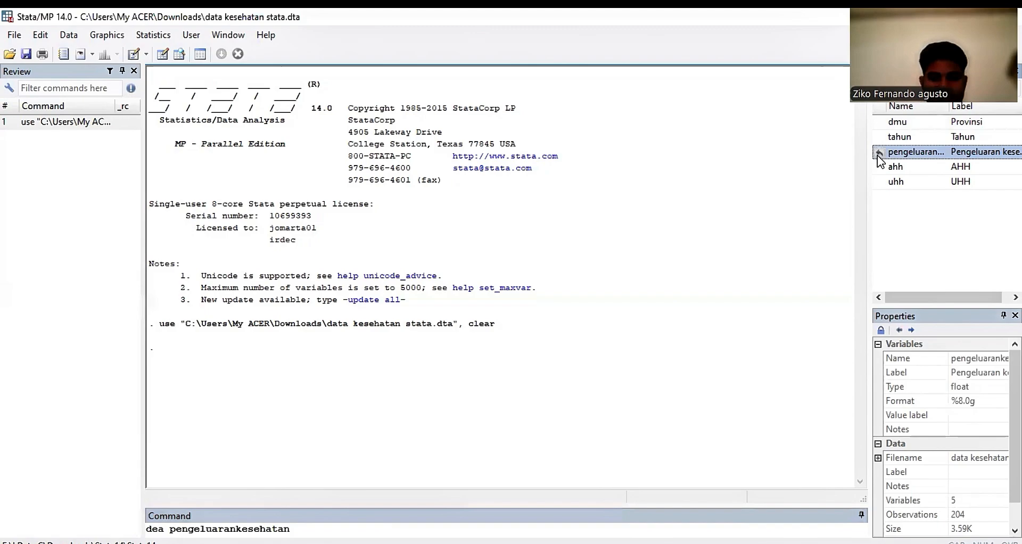
pyautogui.write('=')
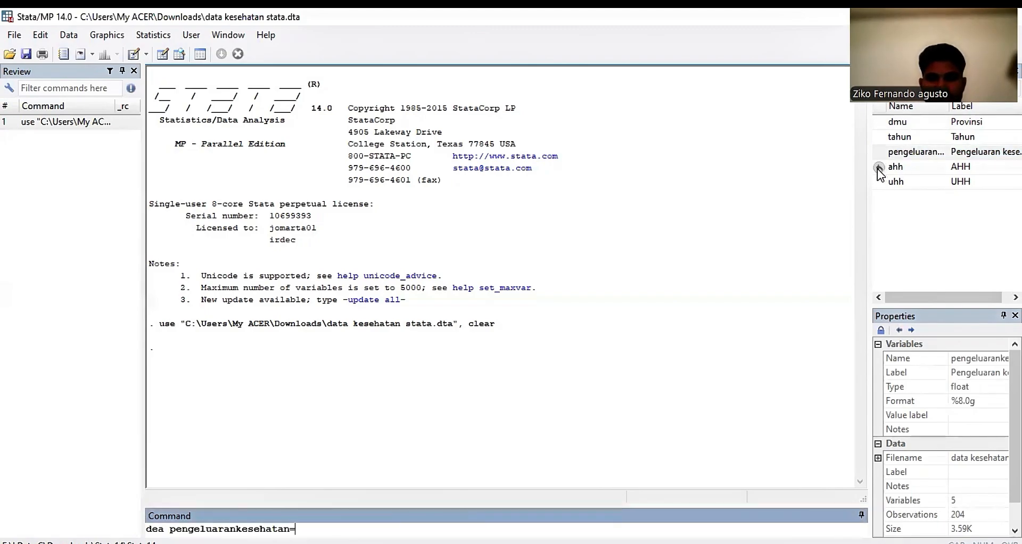
pyautogui.click(879, 169)
pyautogui.click(877, 169)
pyautogui.click(876, 186)
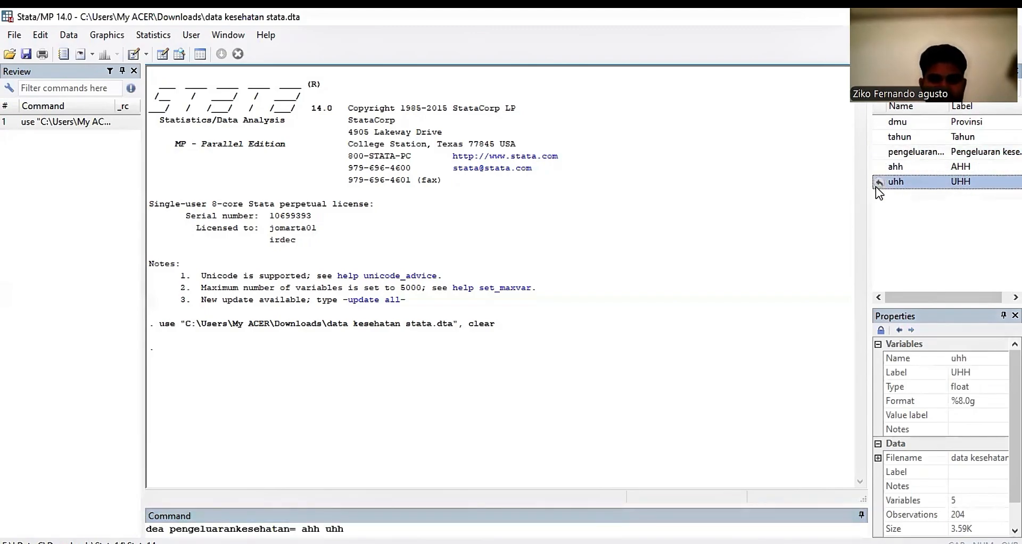
# - Add the variable returns to scale option rts(vrs) to the dea command
pyautogui.write(',')
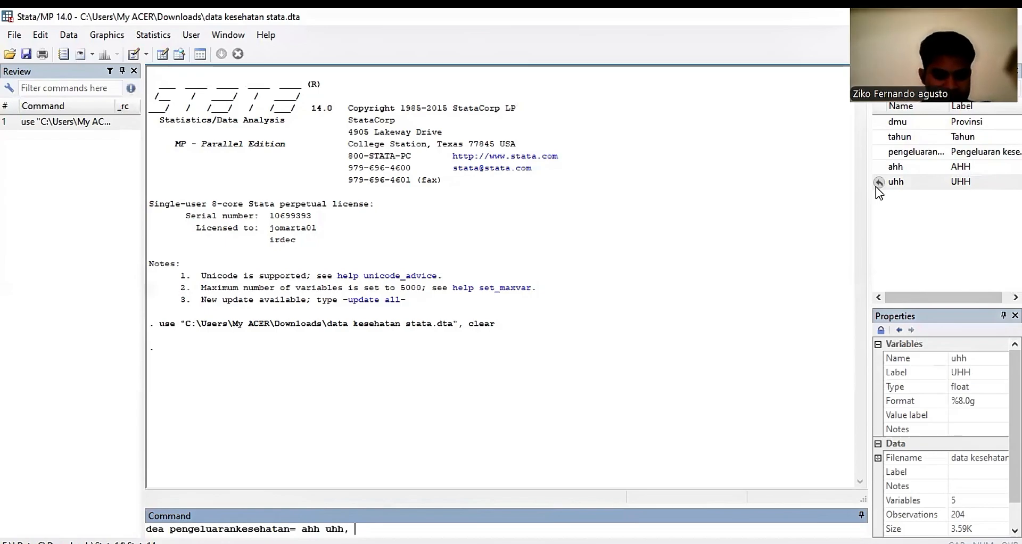
pyautogui.write('rts')
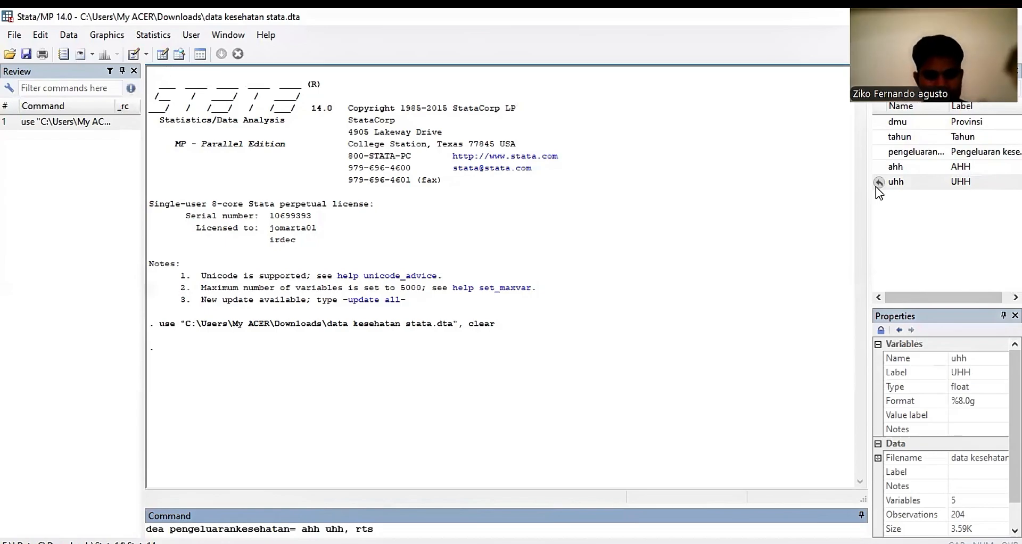
pyautogui.write('(c')
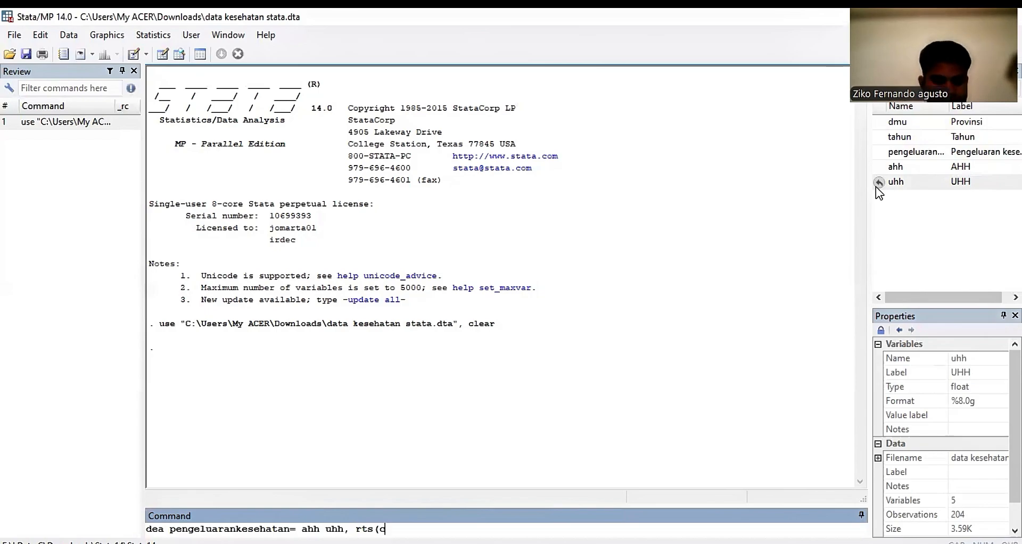
pyautogui.press('BackSpace')
pyautogui.write('v')
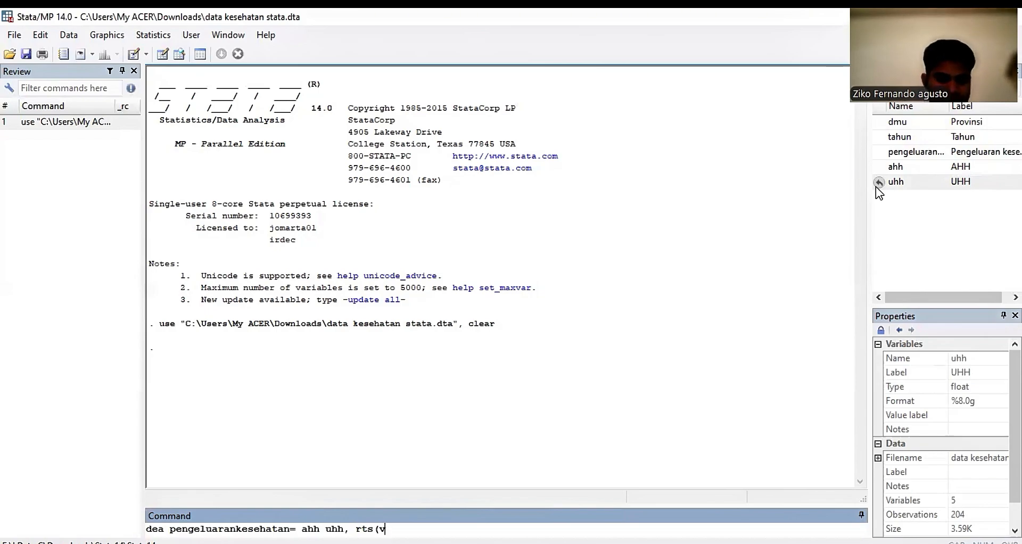
pyautogui.write('rs)')
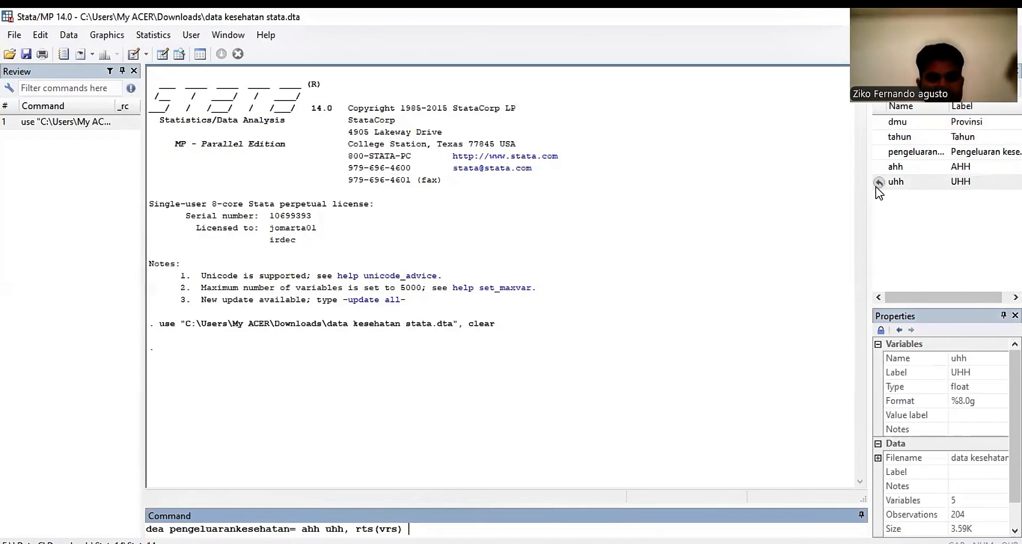
# - Complete the dea command with the options ort(out) and stage(1), and run it
pyautogui.write(' ort')
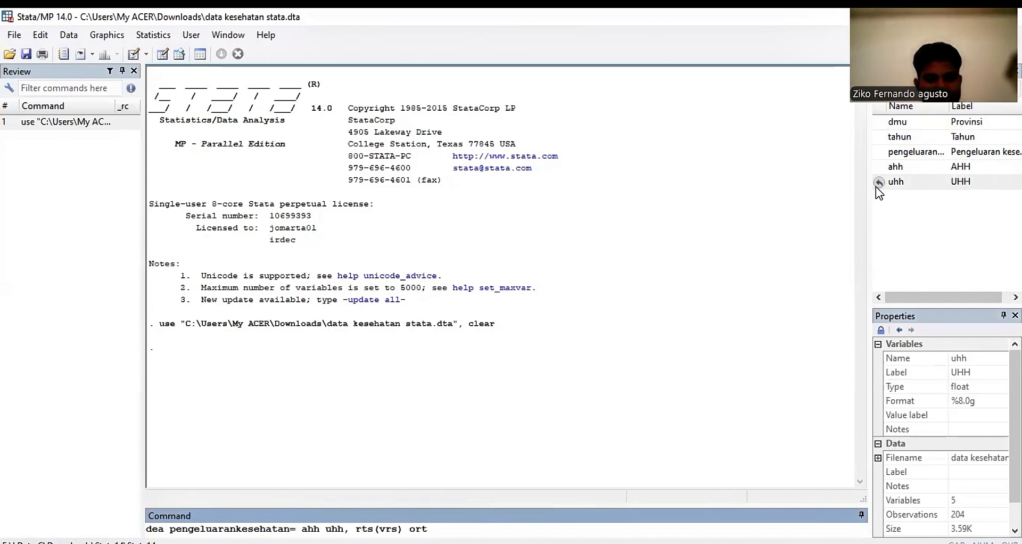
pyautogui.write('(')
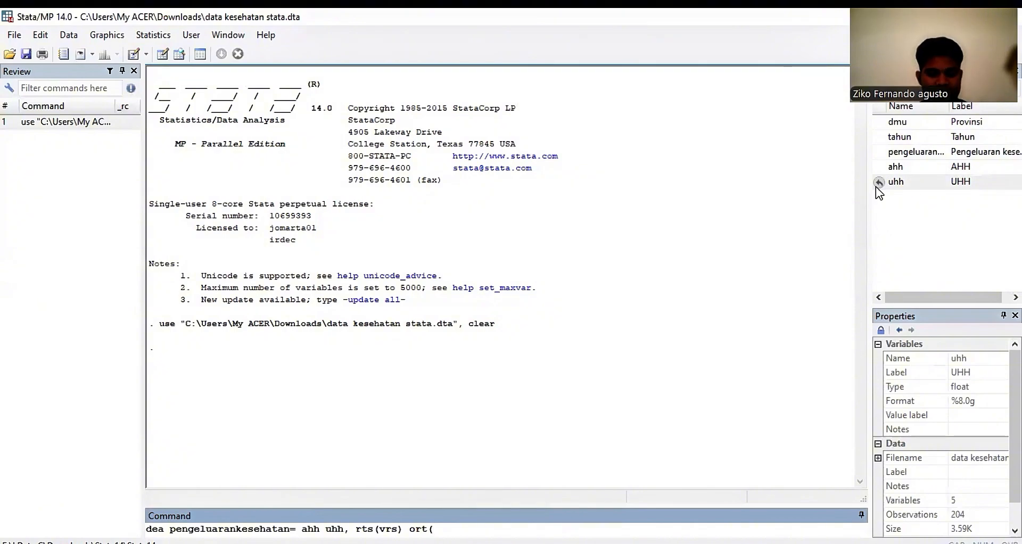
pyautogui.write('out')
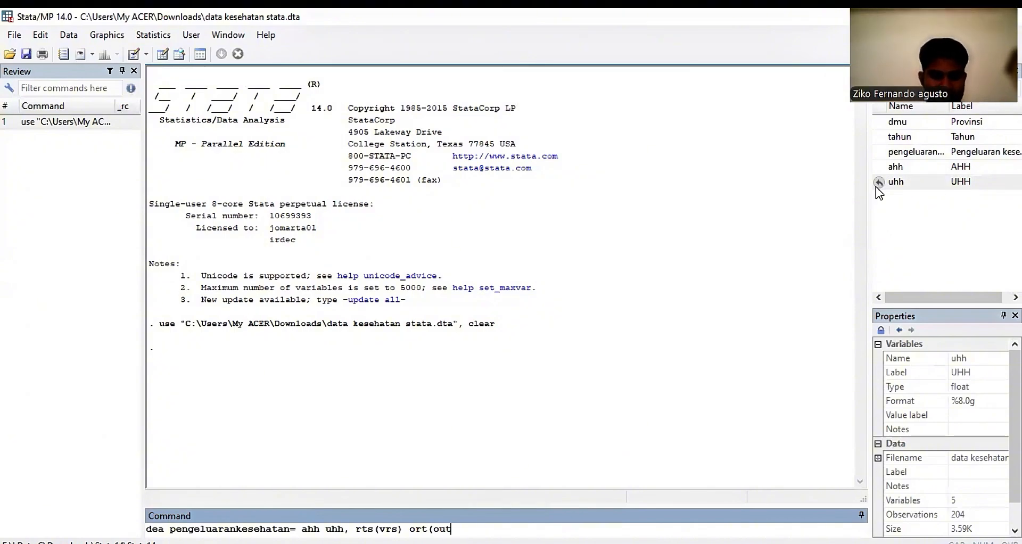
pyautogui.write(')')
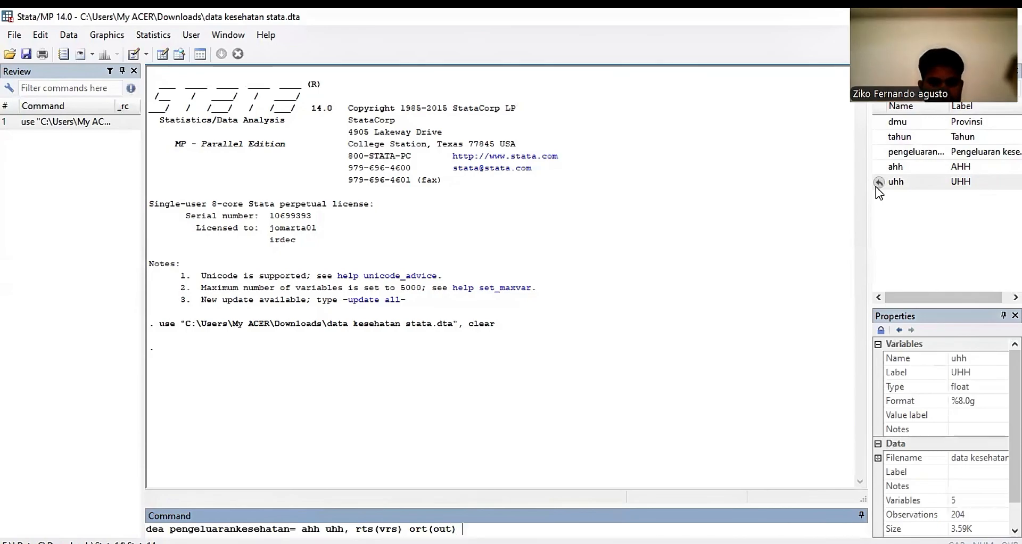
pyautogui.write(' stage')
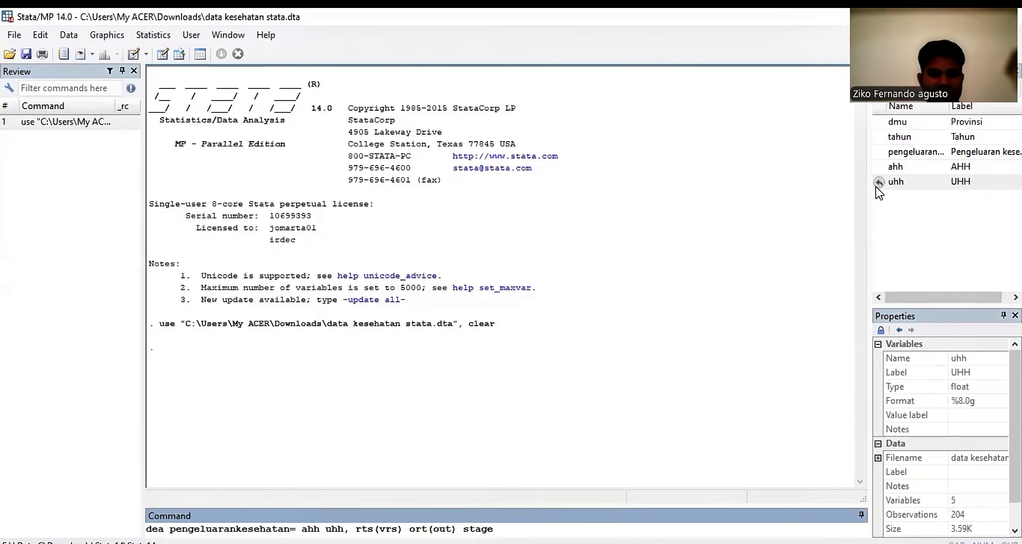
pyautogui.write('(')
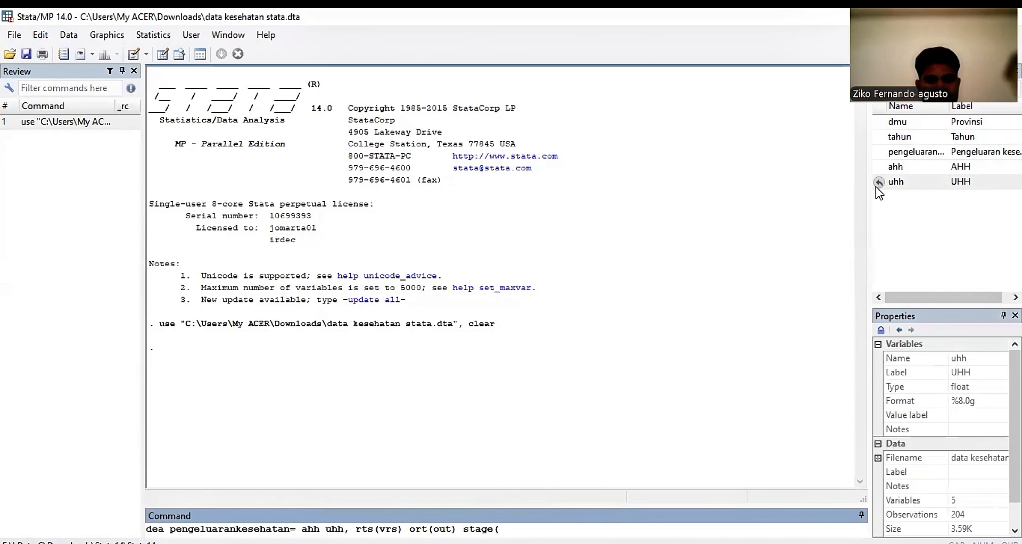
pyautogui.write('1')
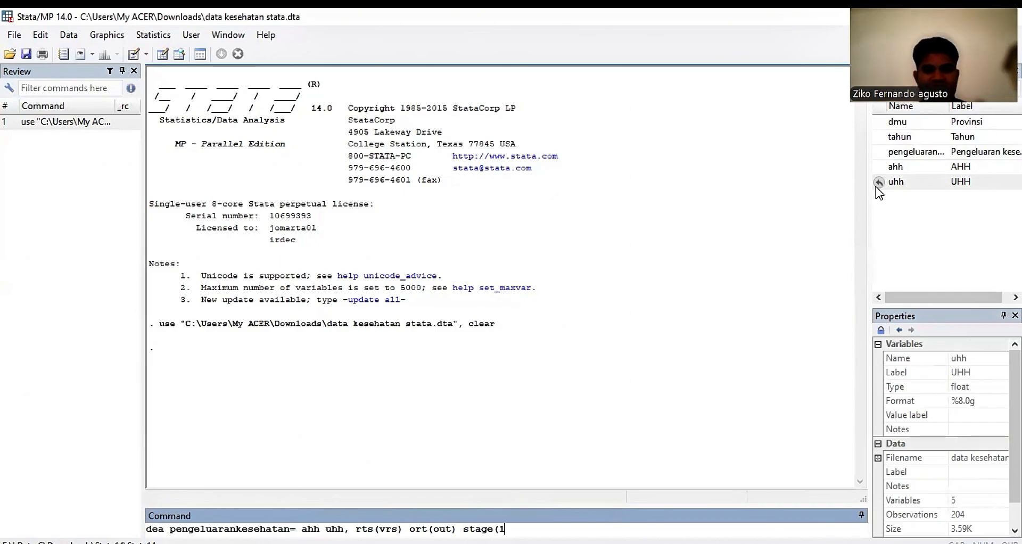
pyautogui.write(')')
pyautogui.press('Return')
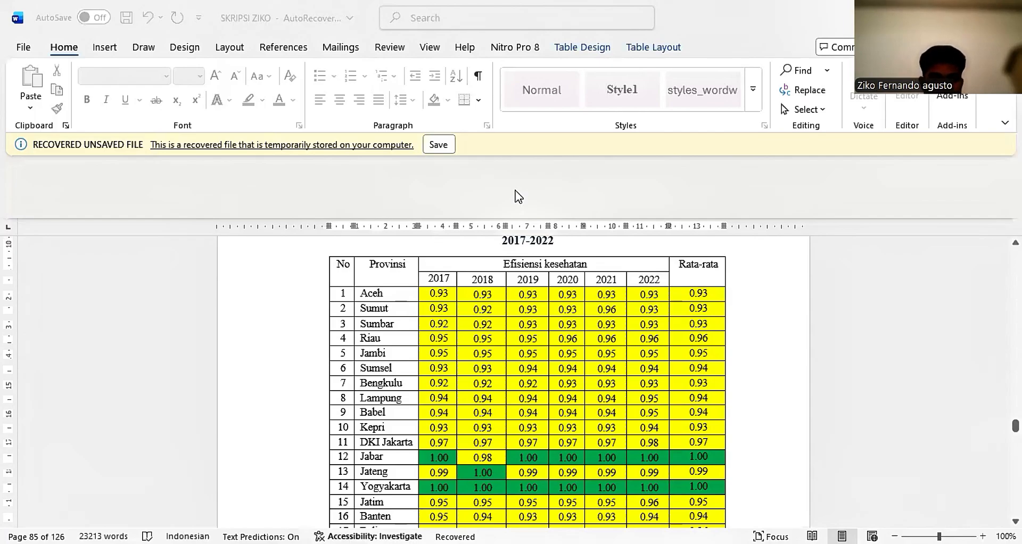
# - Review the provincial health efficiency table for 2017-2022 in the thesis document in Word
pyautogui.scroll(-1, 600, 261)
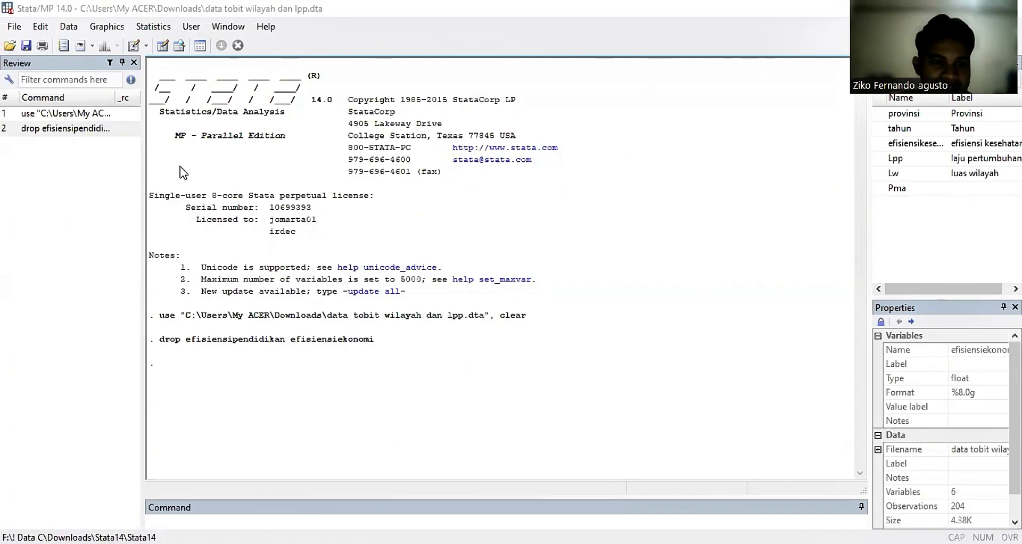
# - Examine the tobit dataset in Stata's Data Editor, declining the change to edit mode, and return to the main window
pyautogui.click(164, 50)
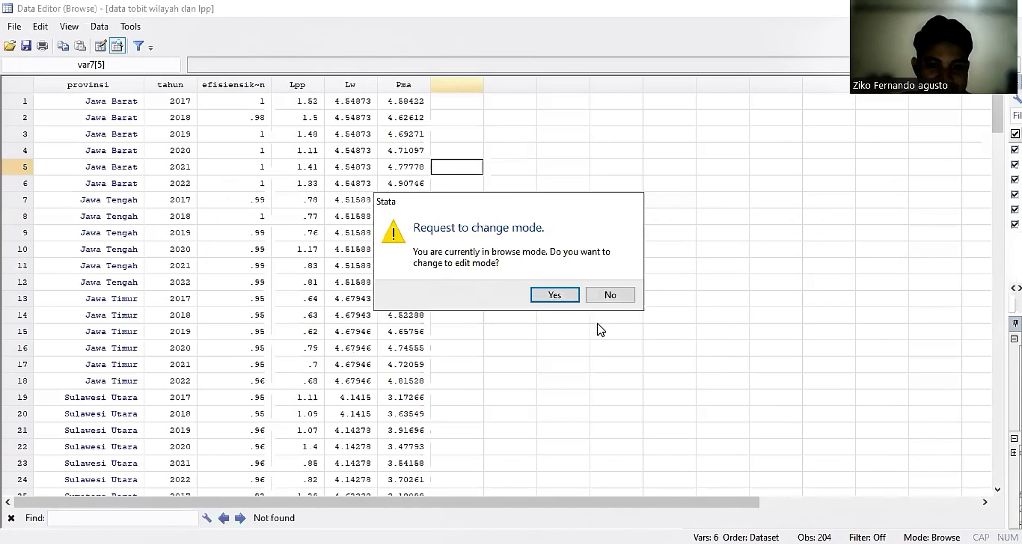
pyautogui.click(599, 296)
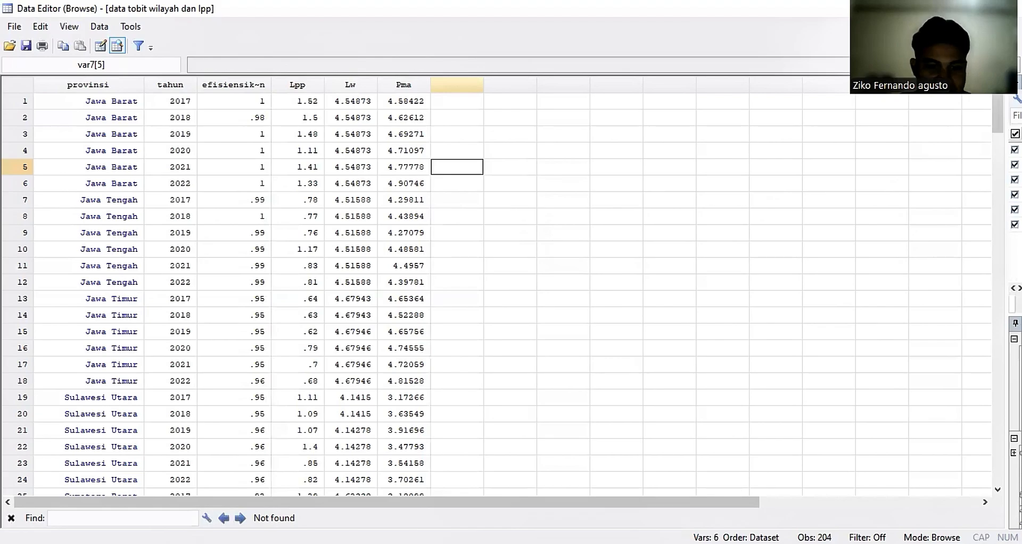
pyautogui.hotkey('alt', 'Tab')
# - Compose an xttobit command with efisiensikesehatan as the dependent variable and Lpp, Lw and Pma as the regressors
pyautogui.write('xt')
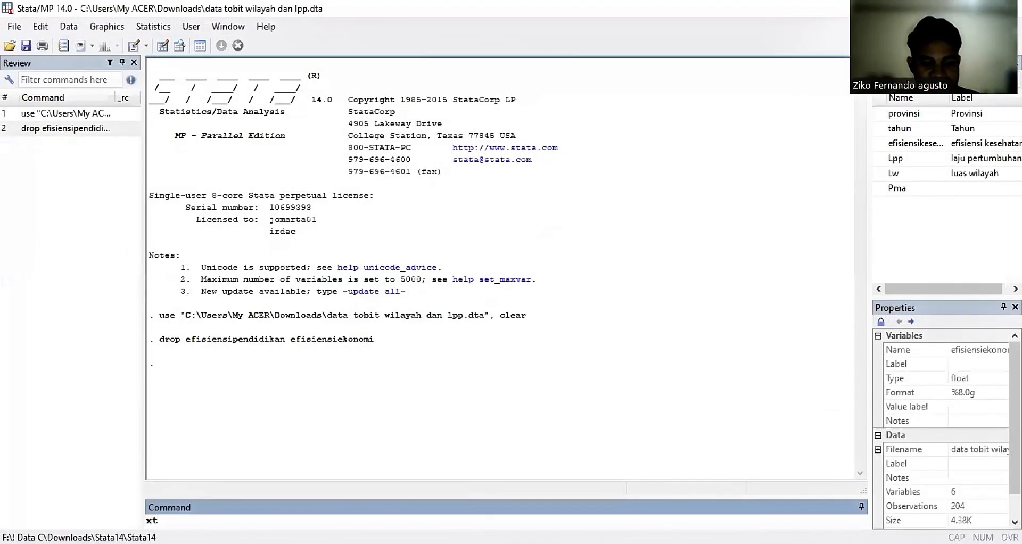
pyautogui.write('to')
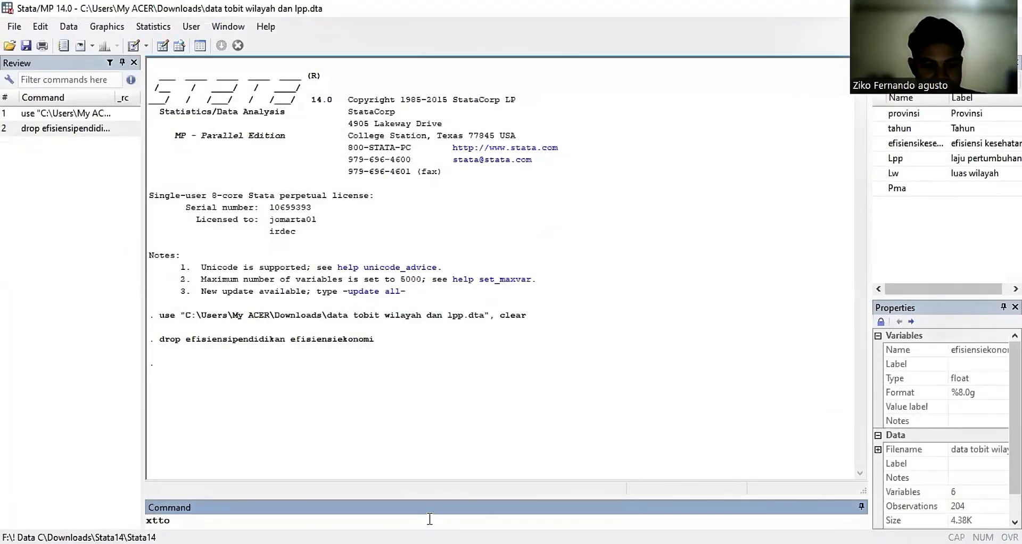
pyautogui.write('bit')
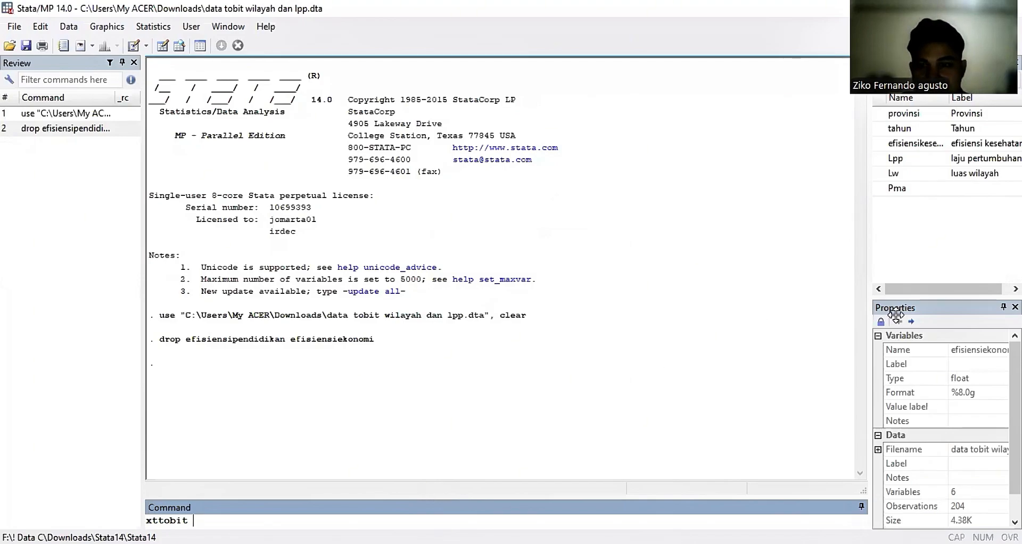
pyautogui.click(879, 144)
pyautogui.click(879, 159)
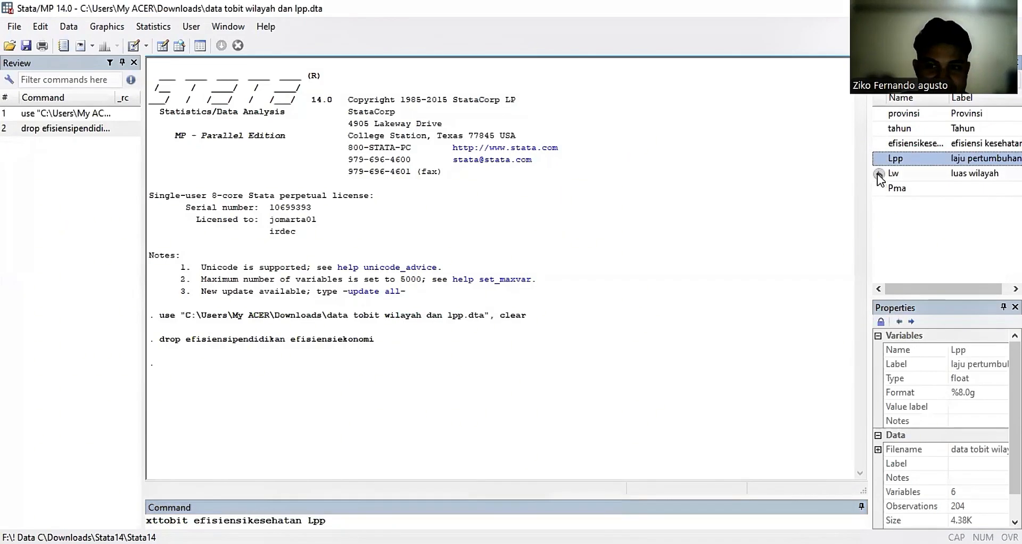
pyautogui.click(879, 174)
pyautogui.click(881, 188)
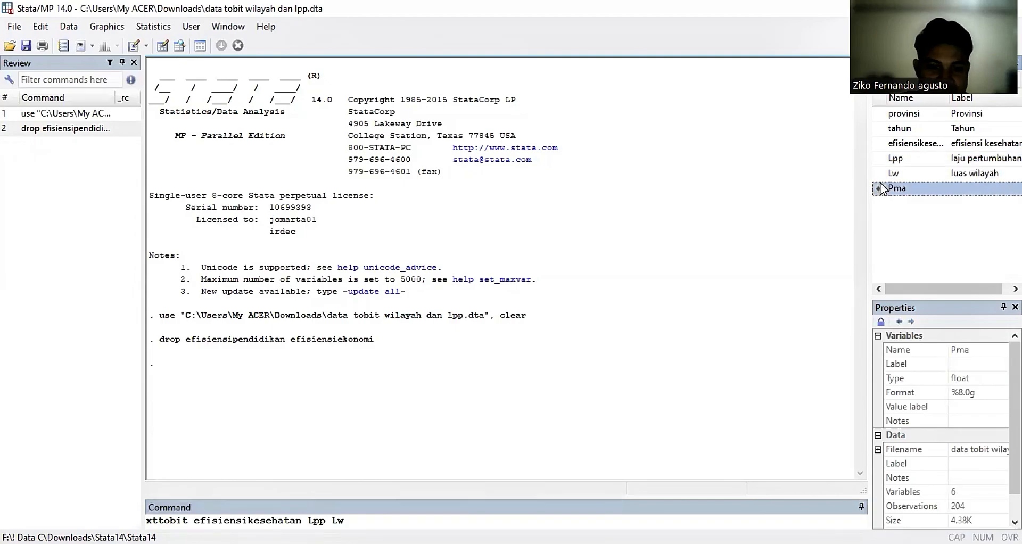
pyautogui.click(881, 189)
# - Add the upper limit option ul(1) to the xttobit command, run it and display the rest of the regression output
pyautogui.write(', ')
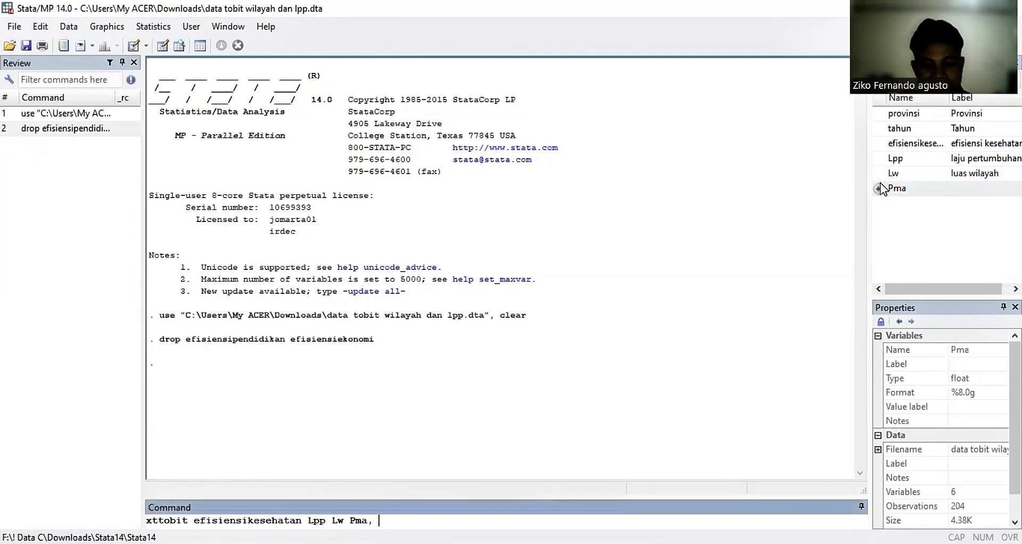
pyautogui.write('ul')
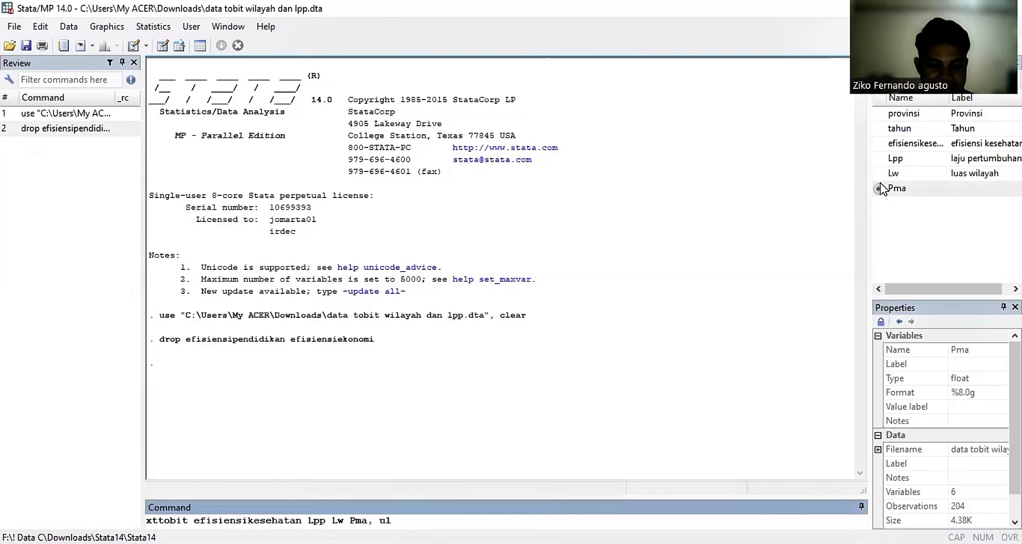
pyautogui.write('(')
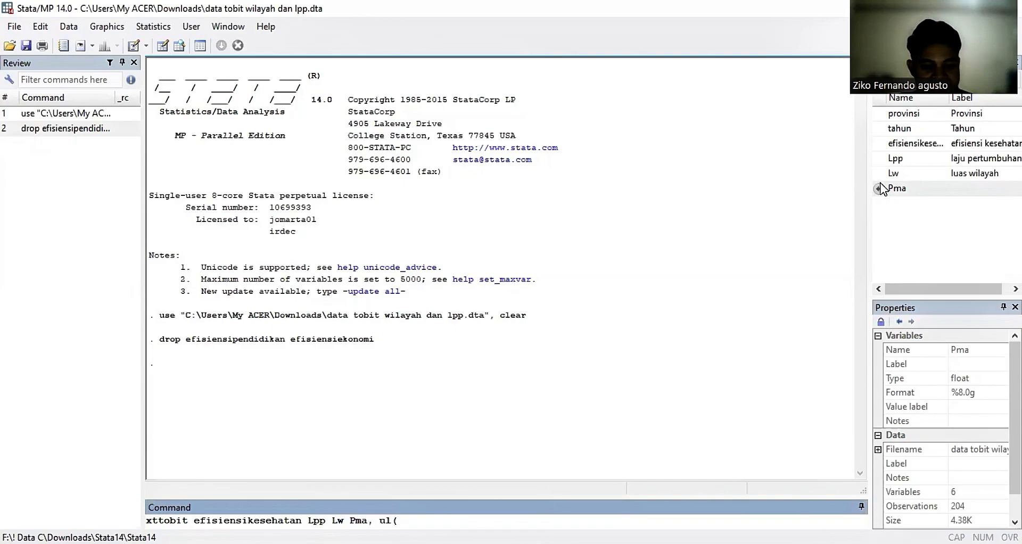
pyautogui.write('1)')
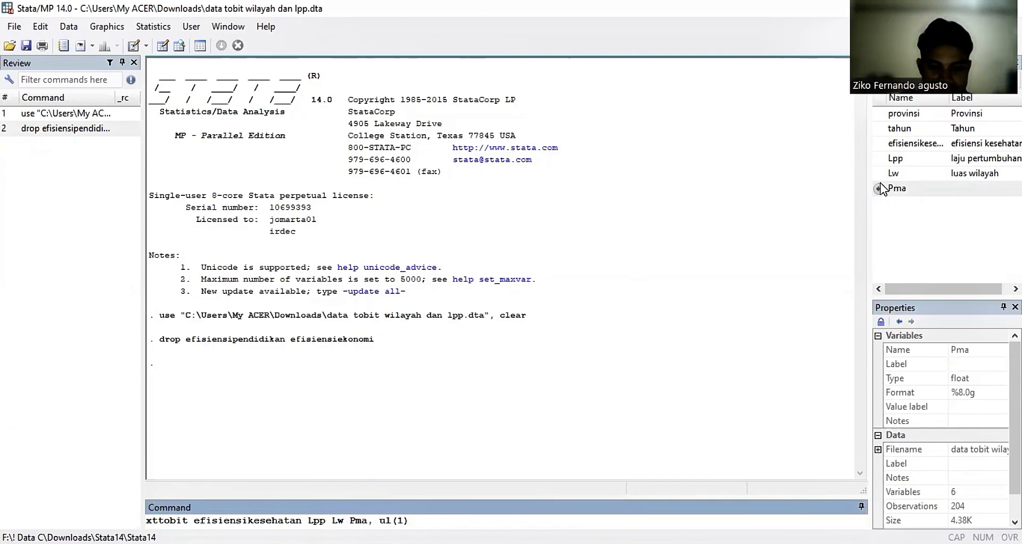
pyautogui.press('Return')
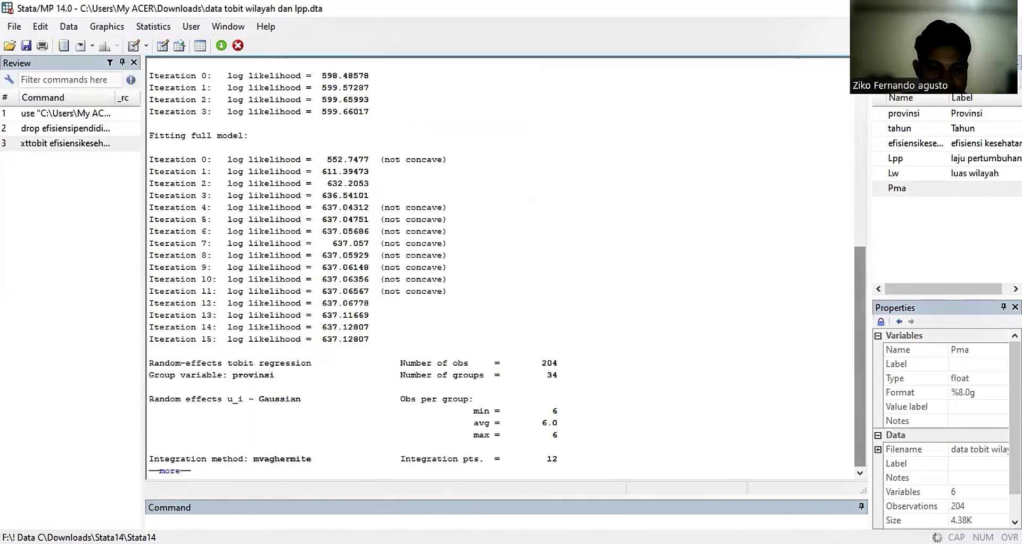
pyautogui.click(169, 471)
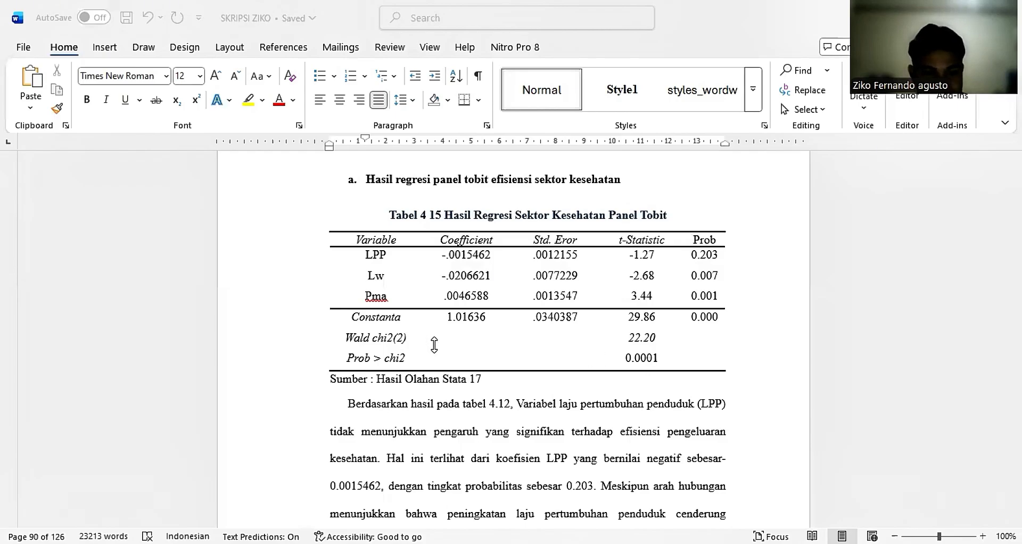
# - Examine the health-sector panel tobit results in Tabel 4 15 of the thesis document in Word
pyautogui.click(435, 345)
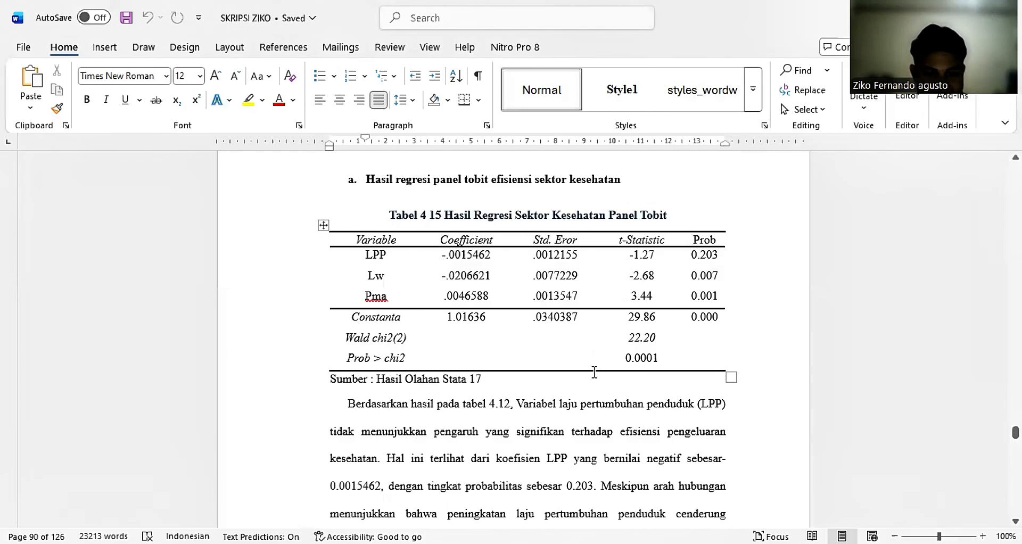
pyautogui.click(575, 388)
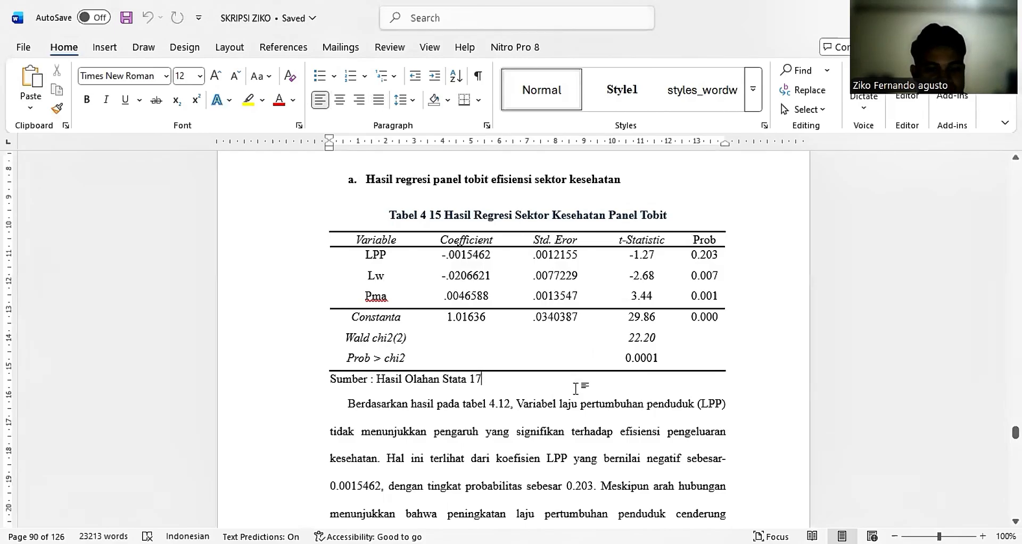